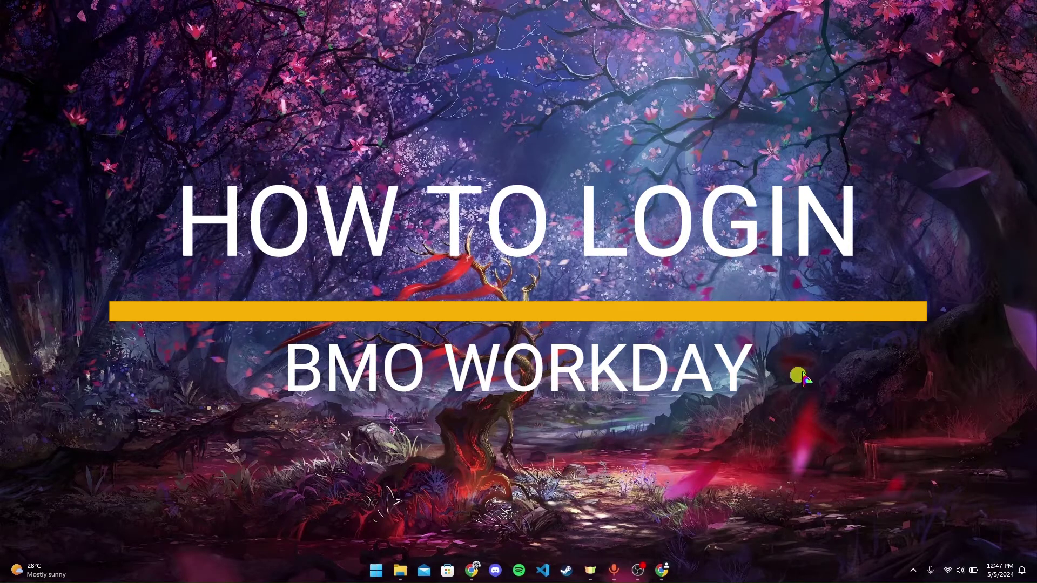
- Open a Chrome window and search Google for 'bmo workdays' using the corrected spelling
left_click(658, 542)
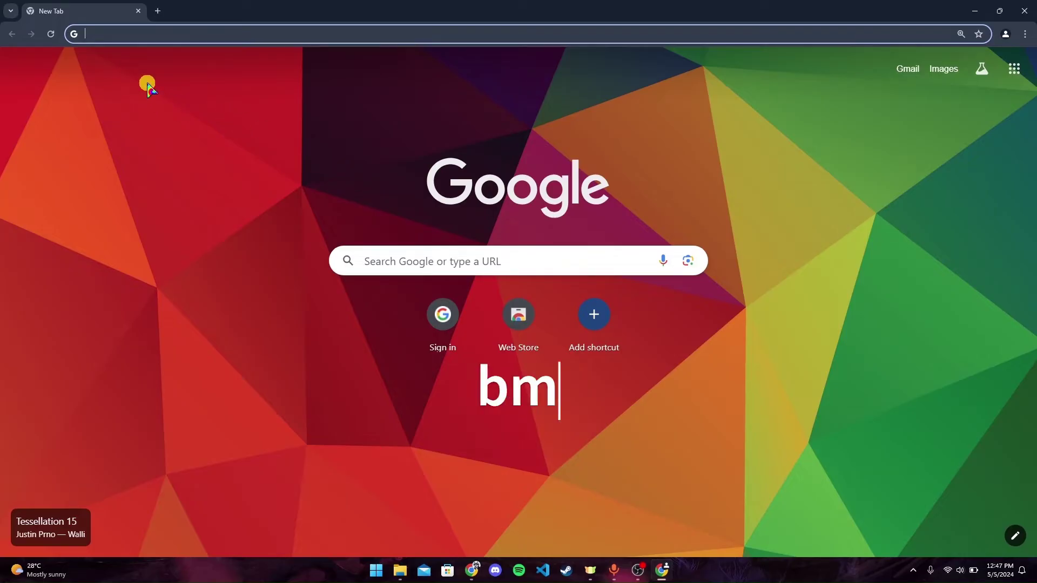
type("bmo")
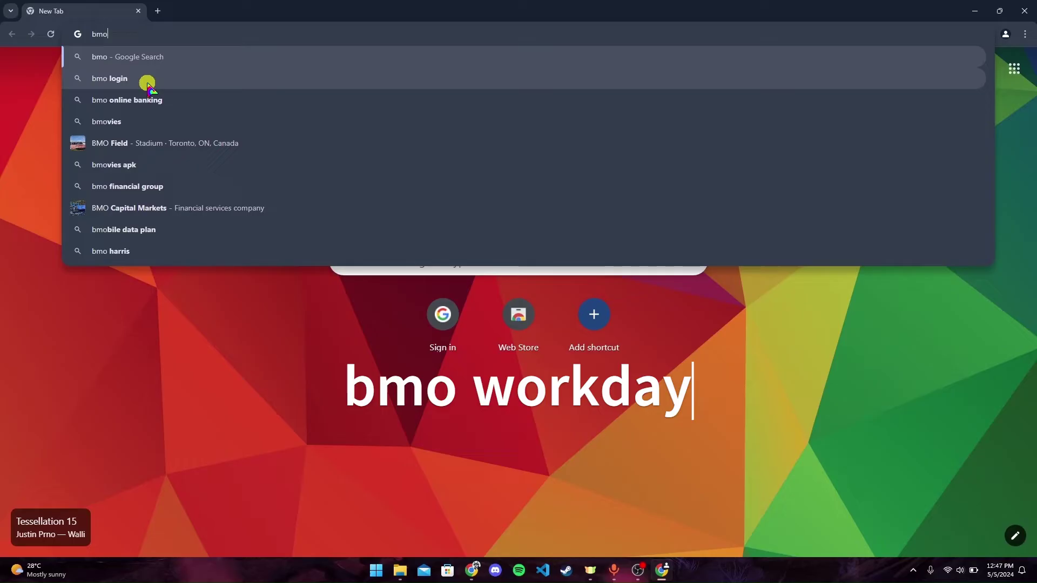
type("workdays")
key("Return")
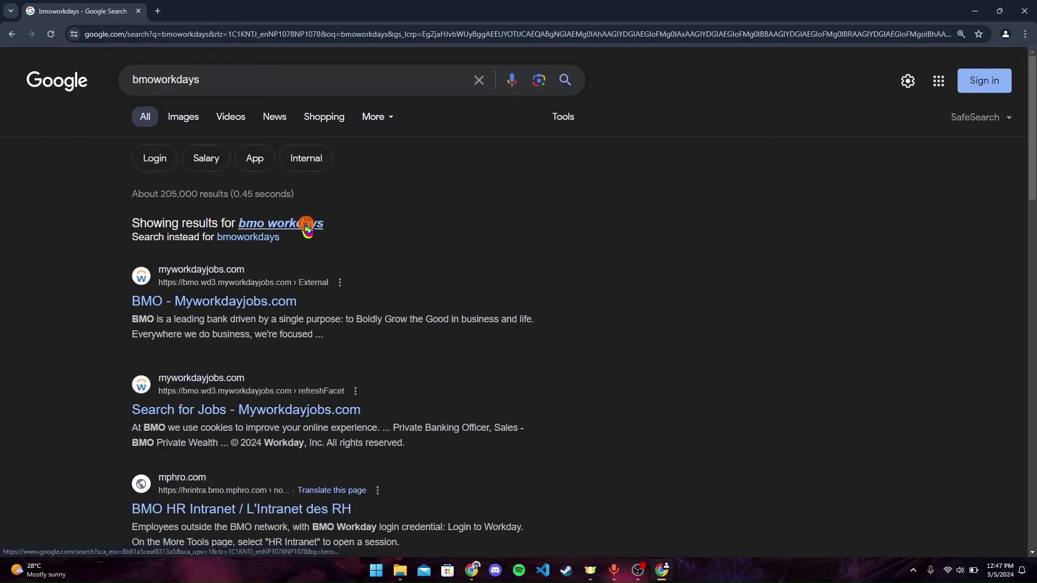
left_click(309, 226)
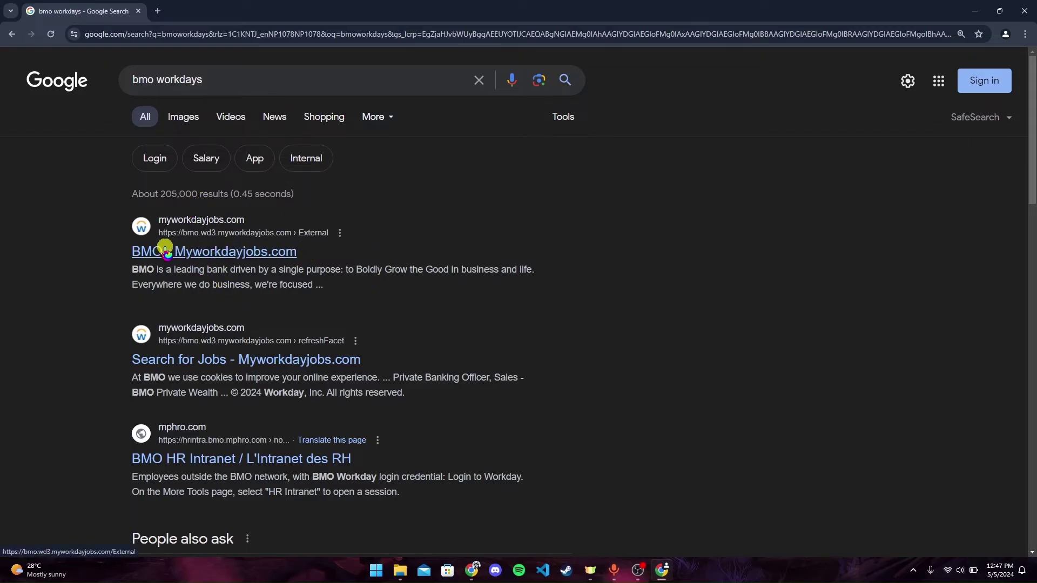
- Open the 'BMO - Myworkdayjobs.com' result and accept the cookie banner
left_click(220, 255)
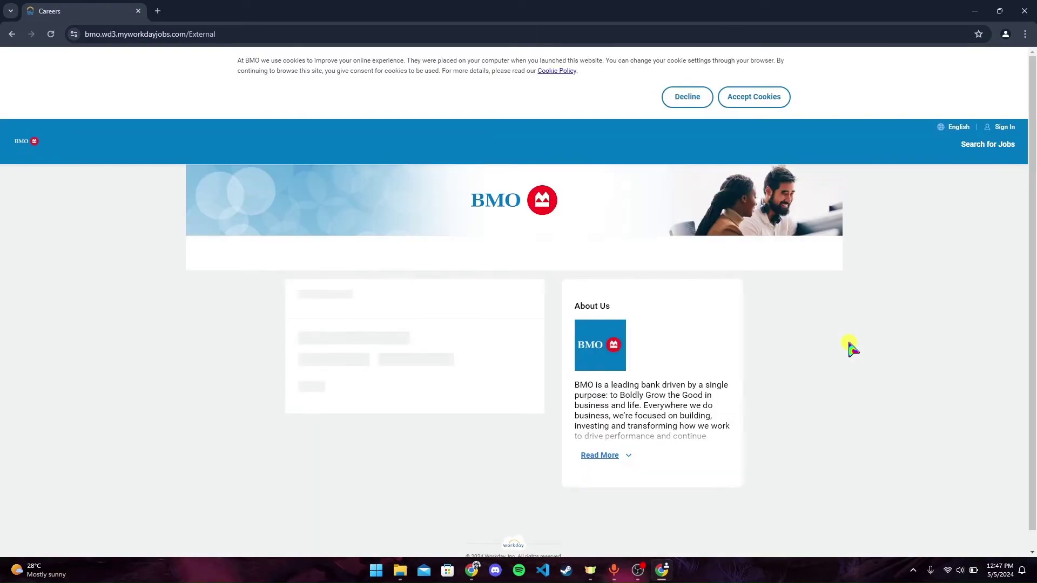
left_click(753, 101)
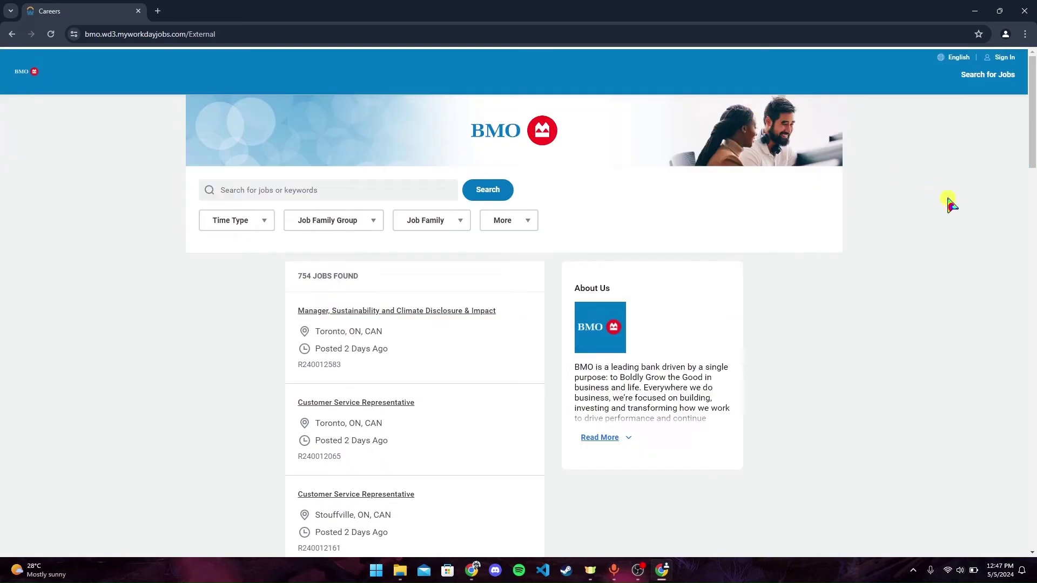
- Open Sign In, enter the email address and password, and submit the form
left_click(1007, 64)
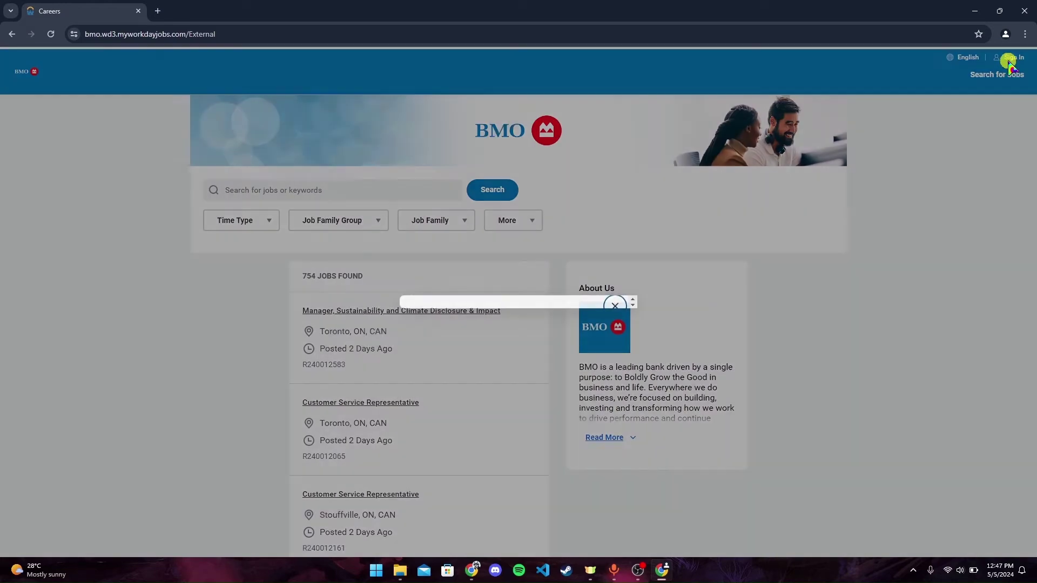
left_click(547, 276)
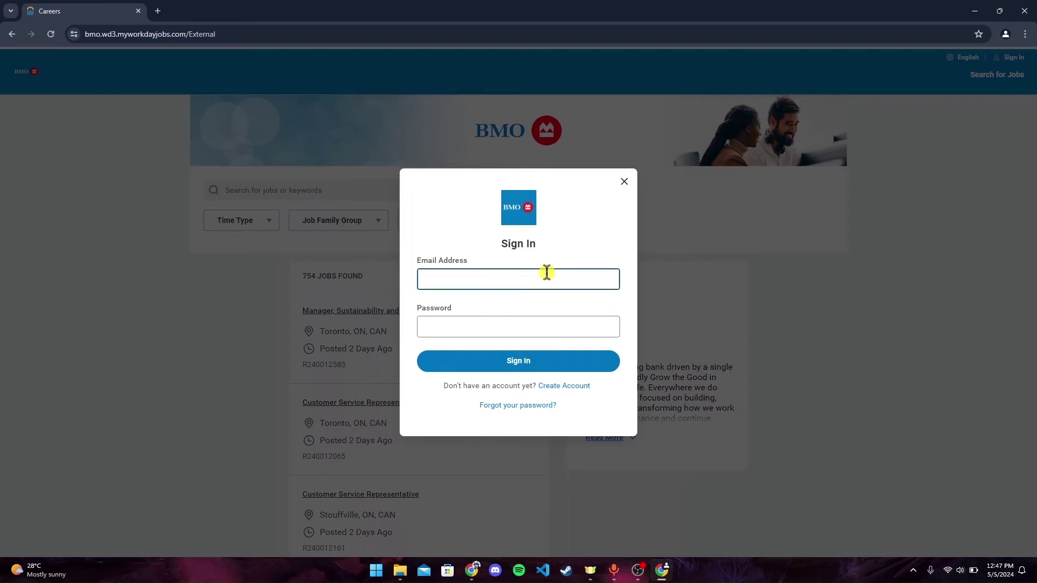
key("Tab")
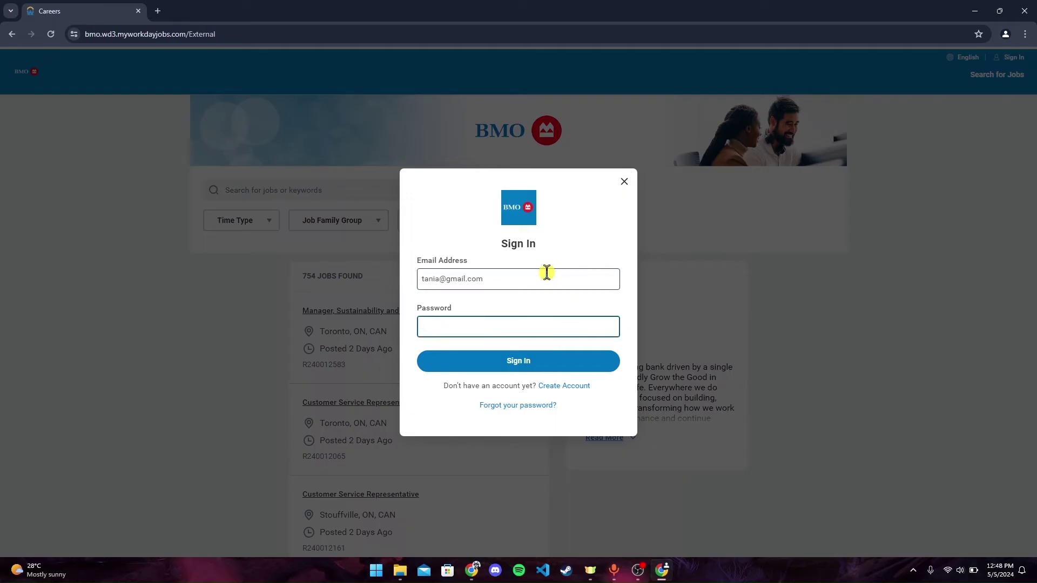
type("**************")
left_click(589, 369)
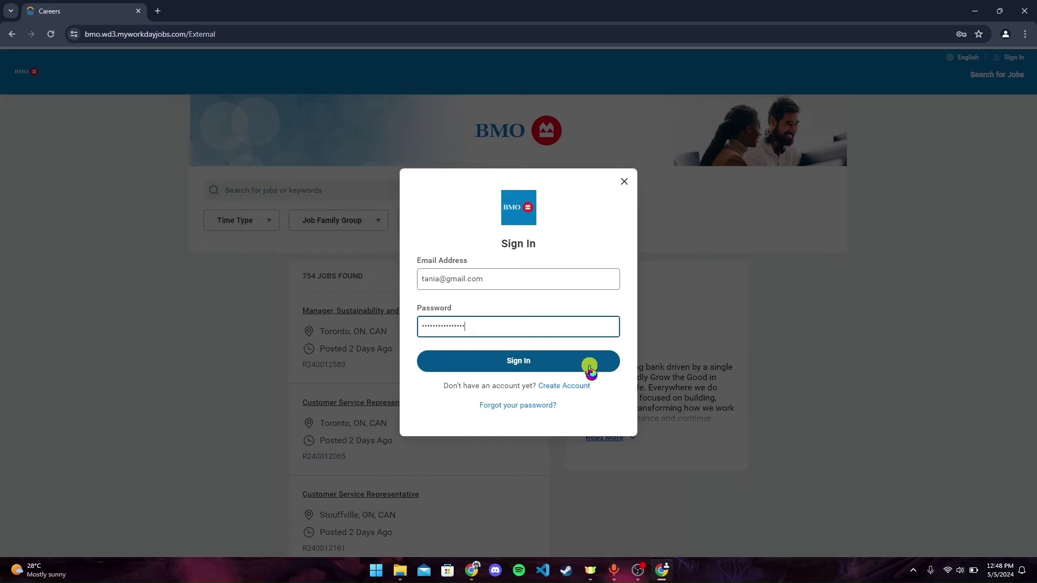